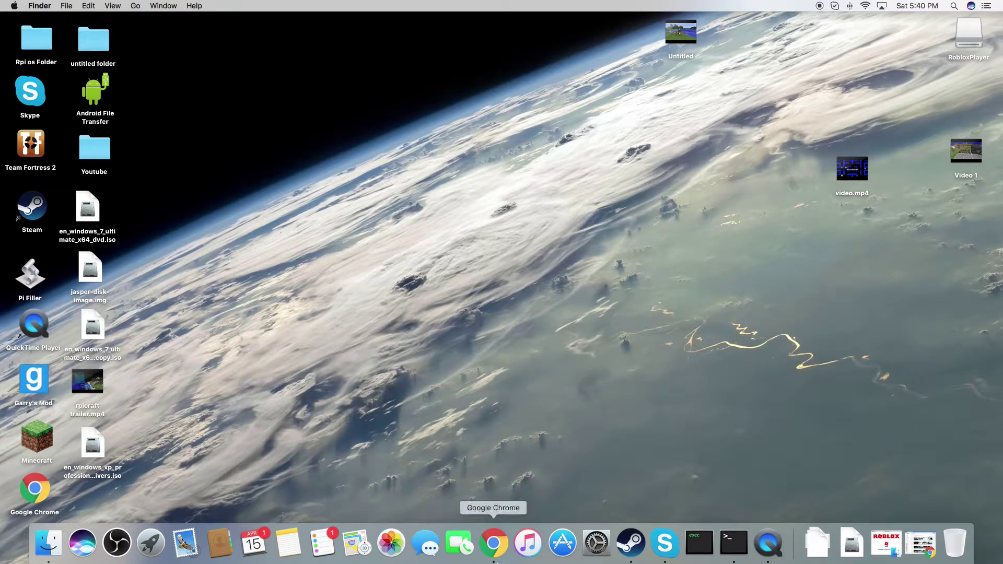
- Bring Chrome forward and open a blank new tab beside the YouTube videos tab
click(497, 548)
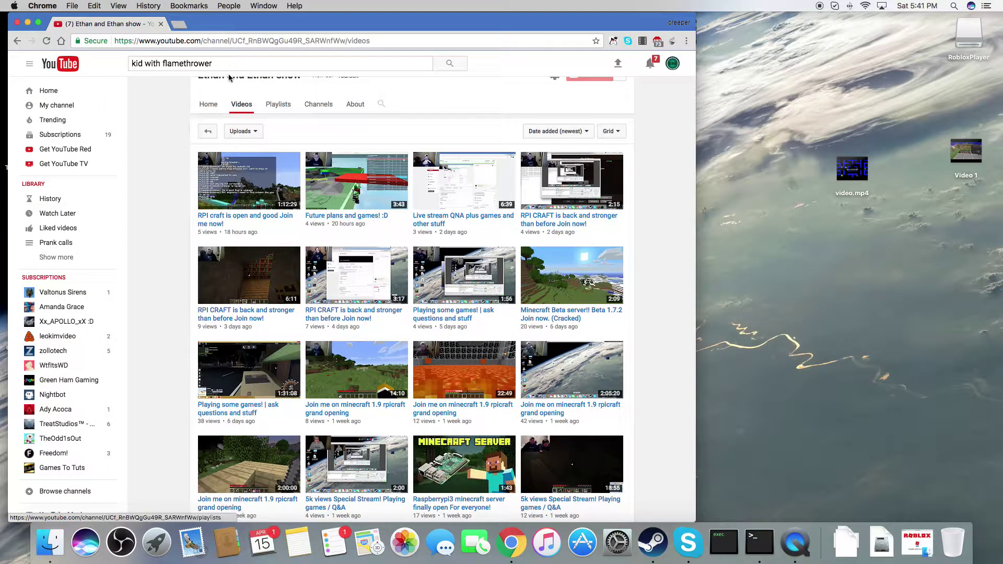
click(184, 25)
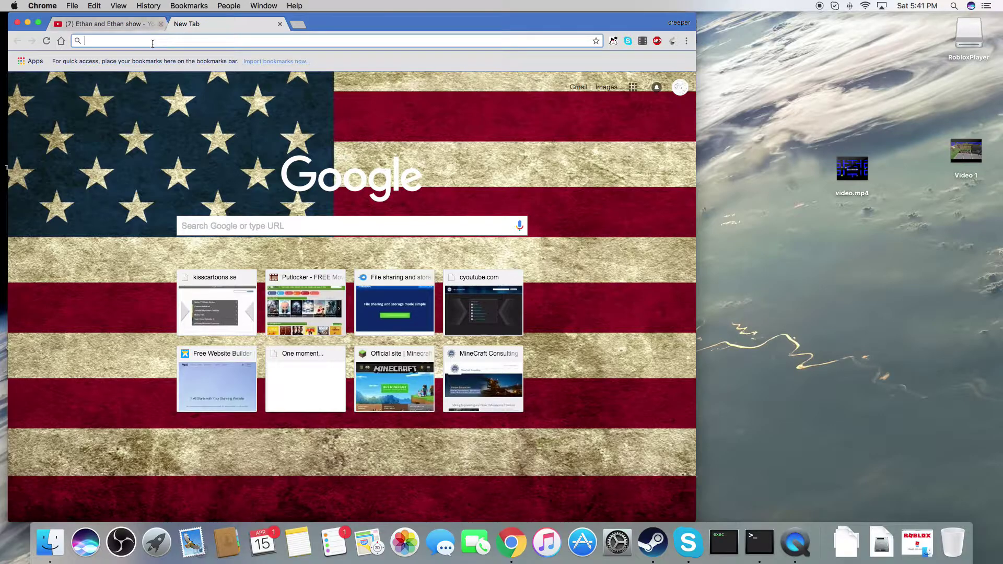
- Load the gateway home page at 192.168.1.254, retrying in a fresh tab after the first attempt stalls
text(192.16)
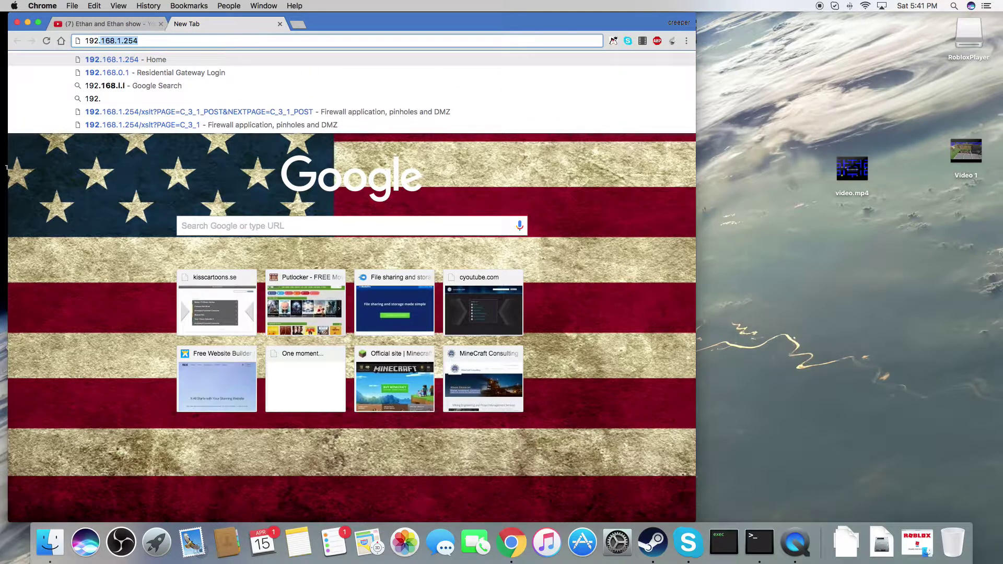
text(8.)
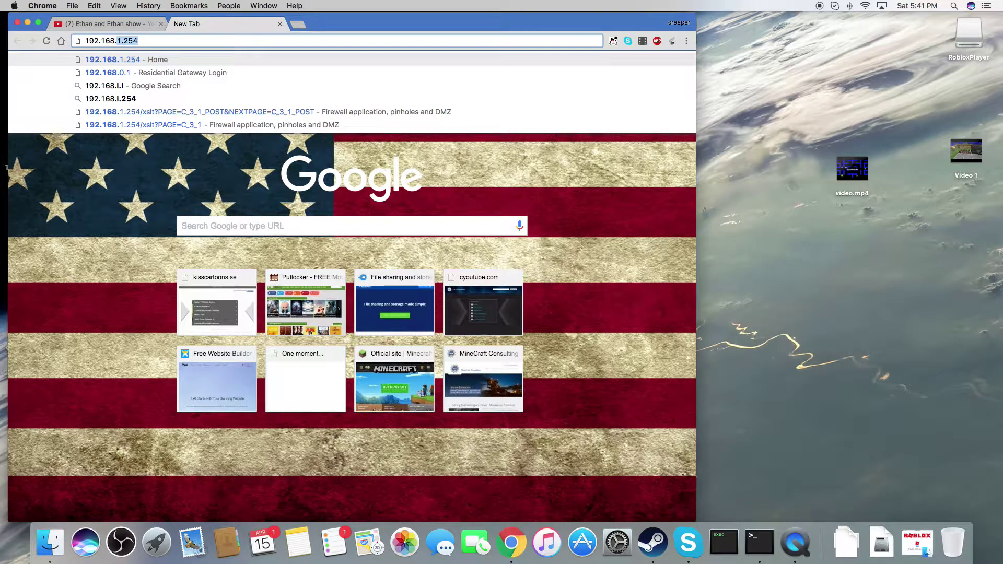
text(1)
key(Return)
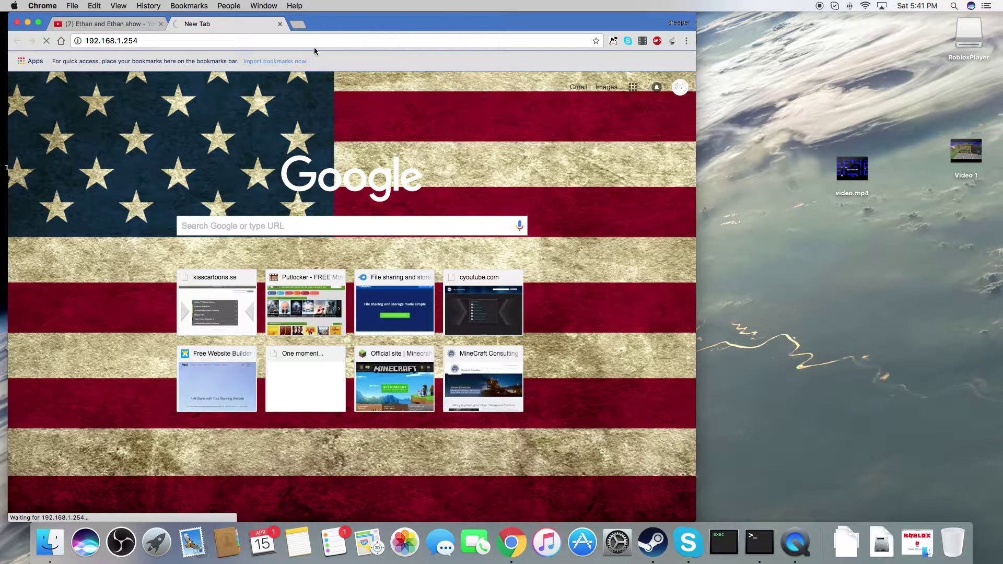
click(279, 23)
click(181, 25)
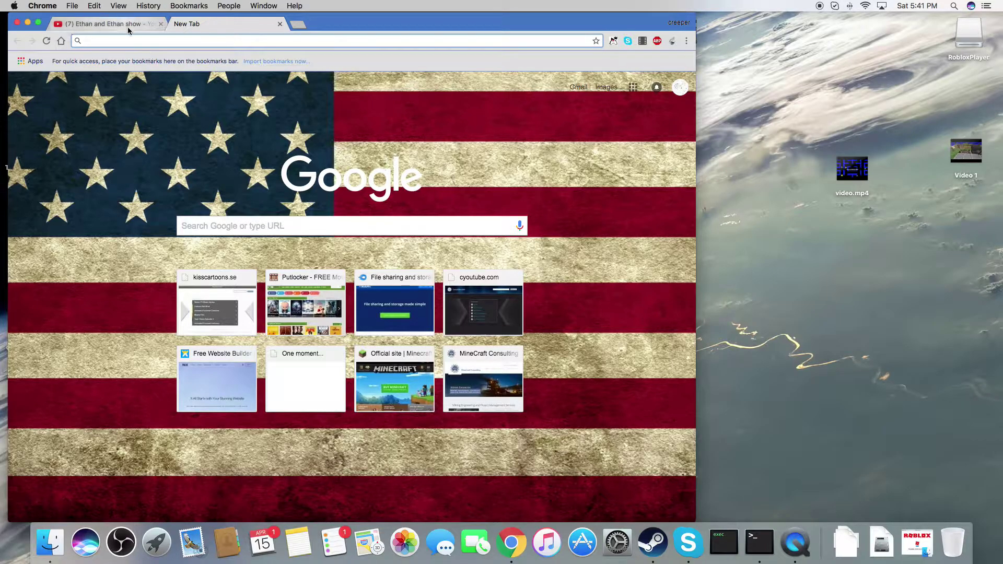
text(192)
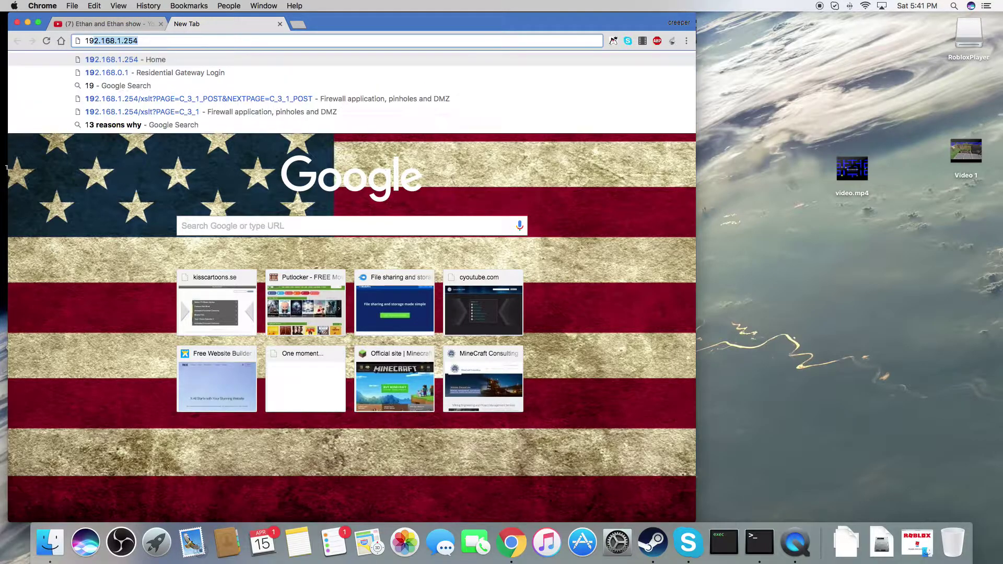
text(.168.)
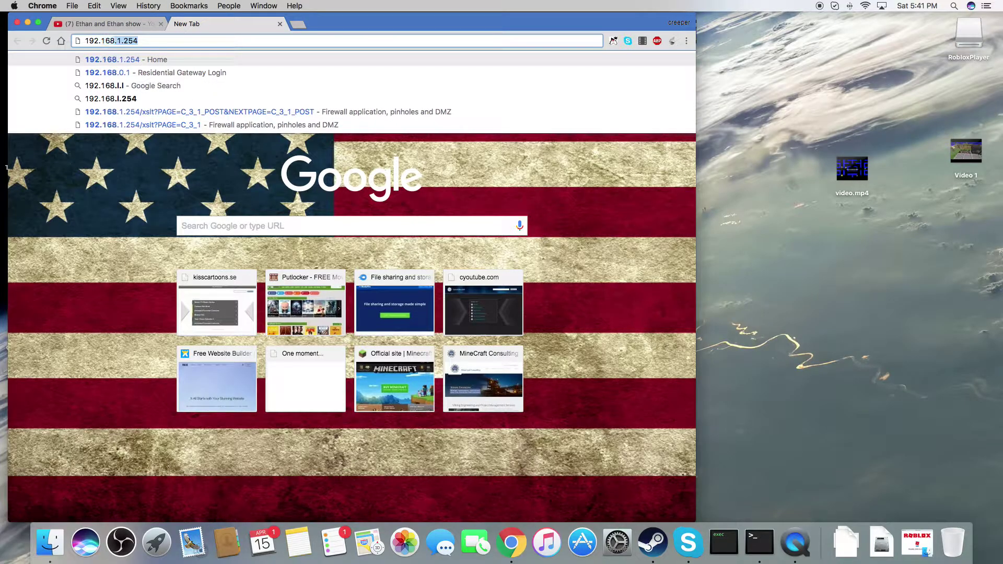
text(1.254)
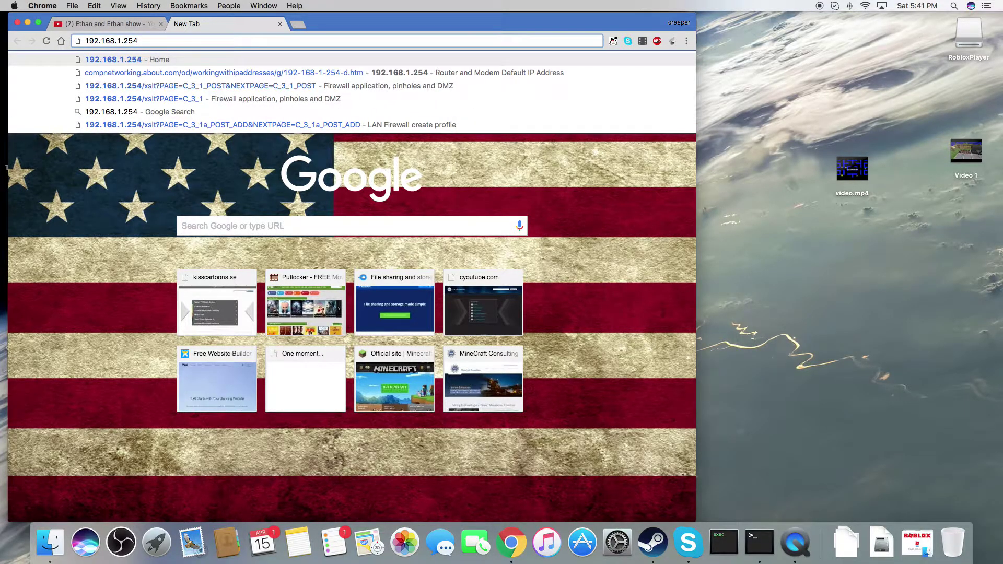
key(Return)
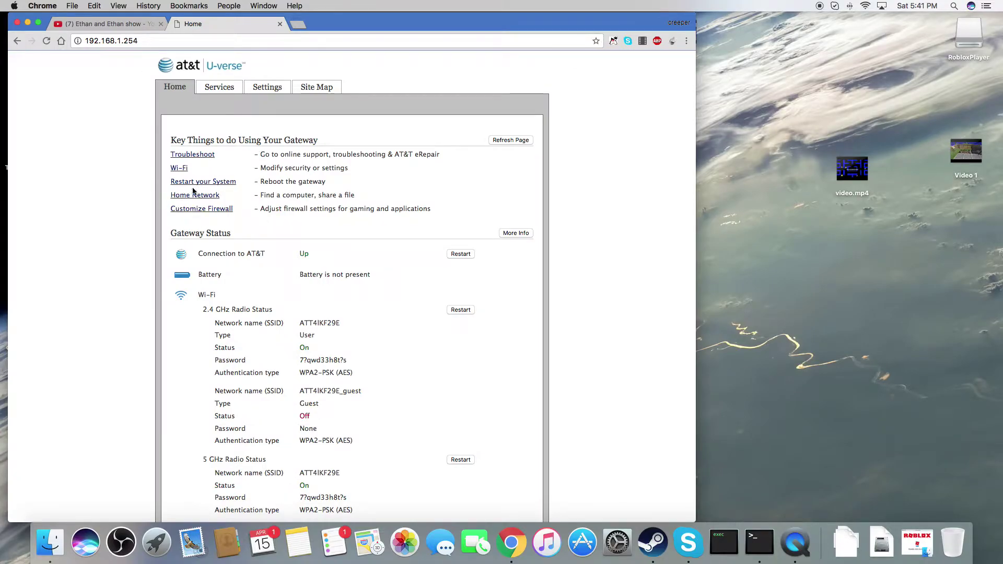
- From Customize Firewall, start a new user-defined application profile definition
click(212, 214)
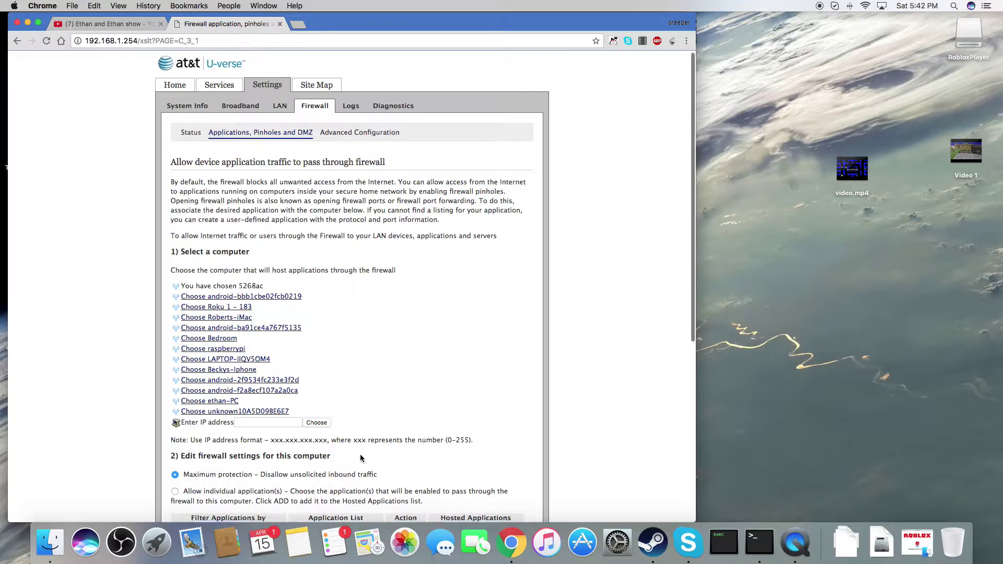
scroll(359, 453, down, 5)
scroll(359, 451, down, 3)
scroll(372, 484, down, 5)
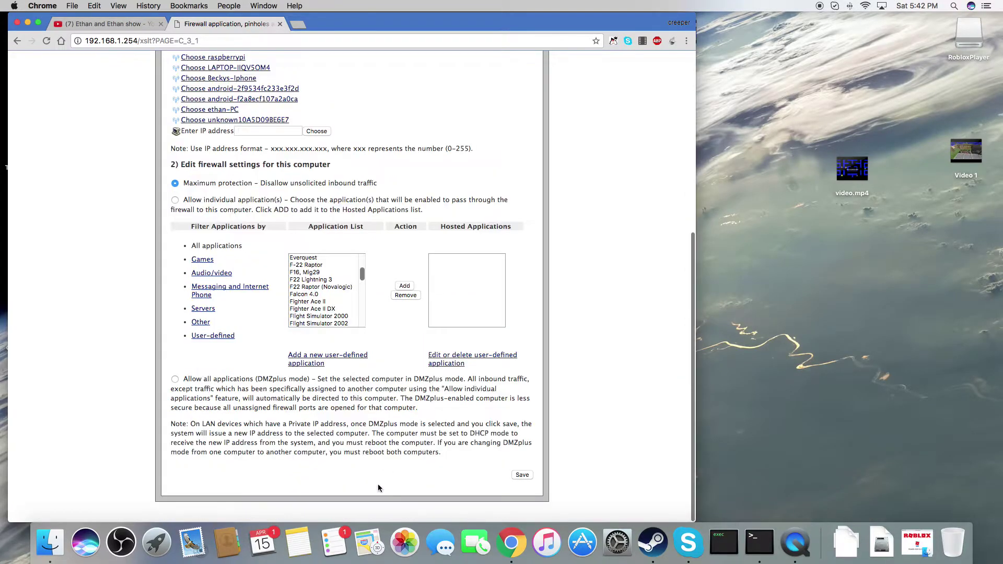
click(312, 363)
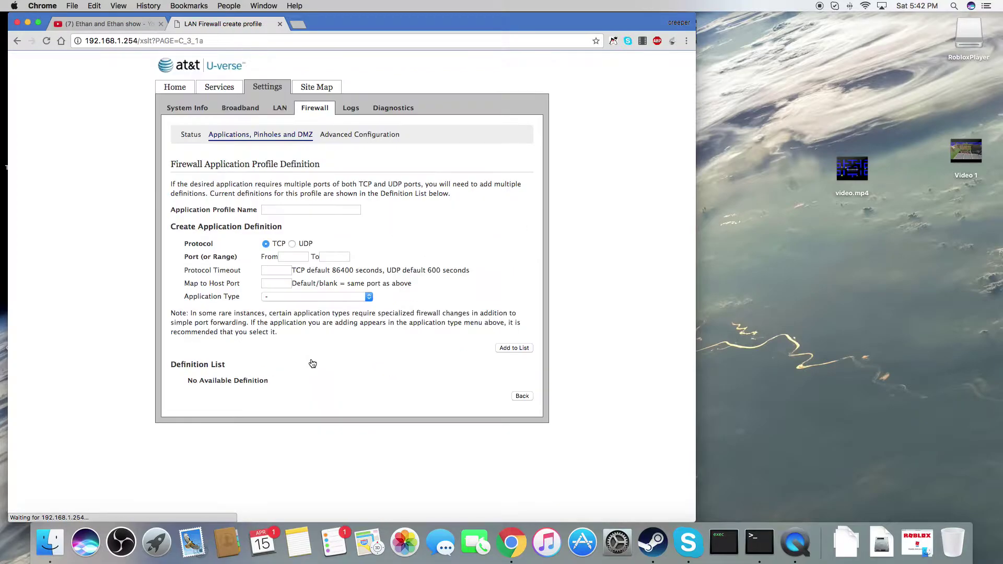
click(286, 210)
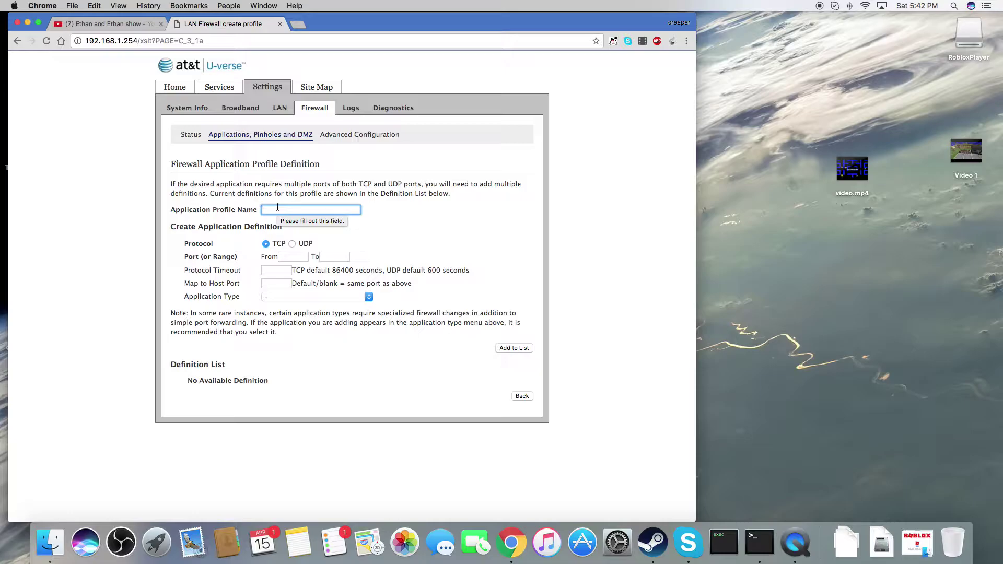
- Name the profile testPOrt with TCP port range 25565–25565 and an 86400-second timeout
text(tes)
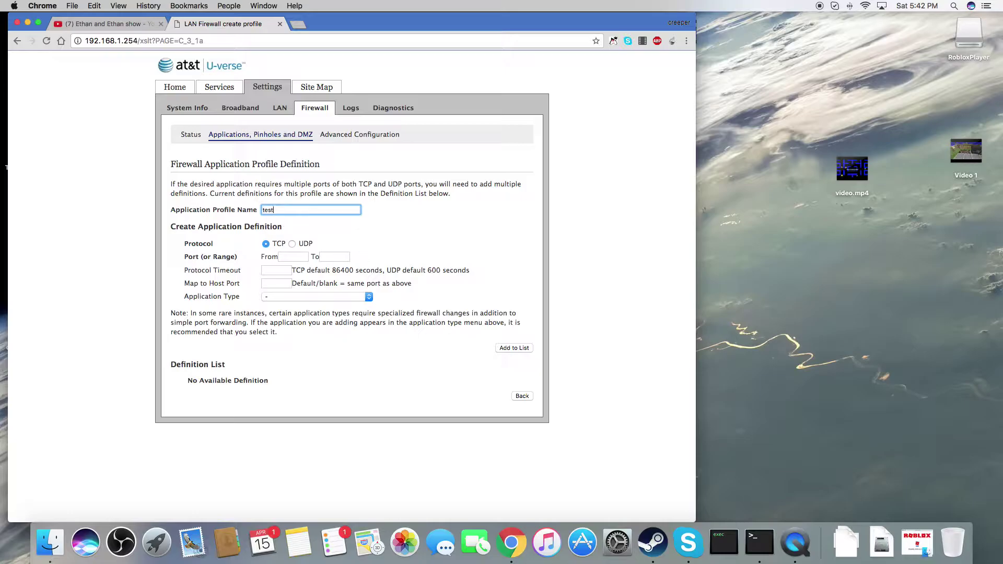
text(tPOrt)
click(289, 253)
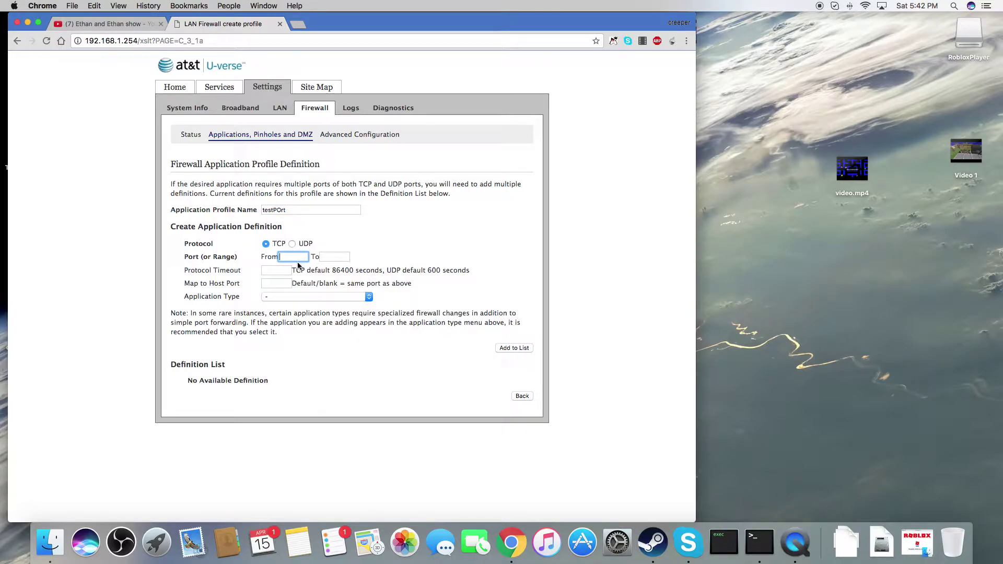
text(25565)
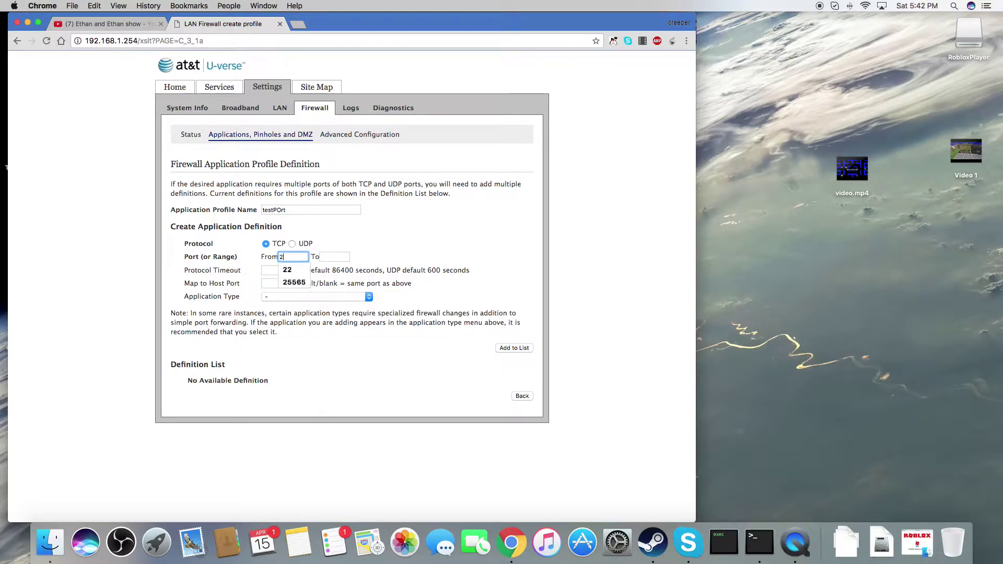
click(331, 256)
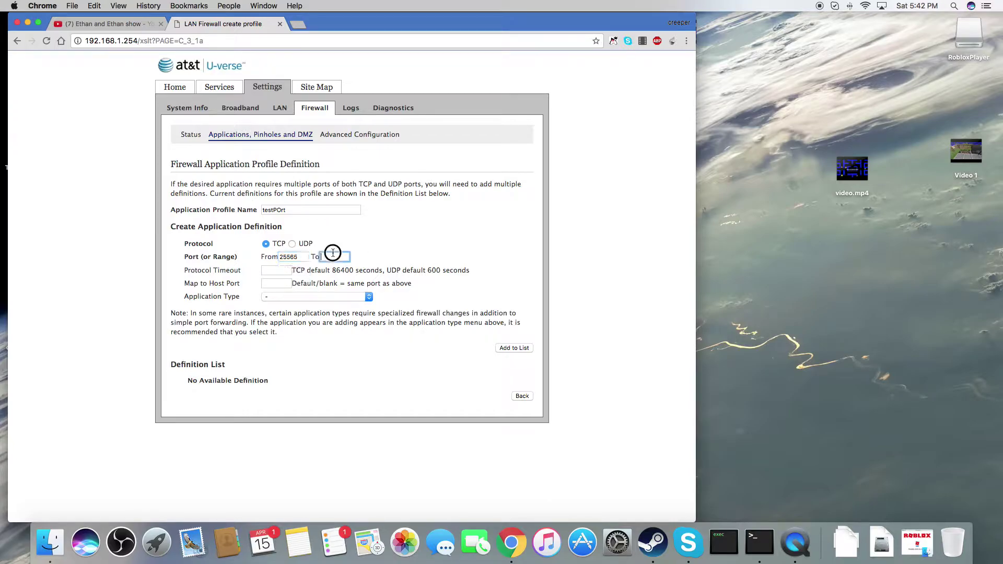
text(25565)
click(280, 269)
click(274, 244)
click(277, 248)
click(276, 269)
text(86400)
- Map to host port 25565, leave the application type unset, and add the definition to the list
click(277, 282)
text(255656)
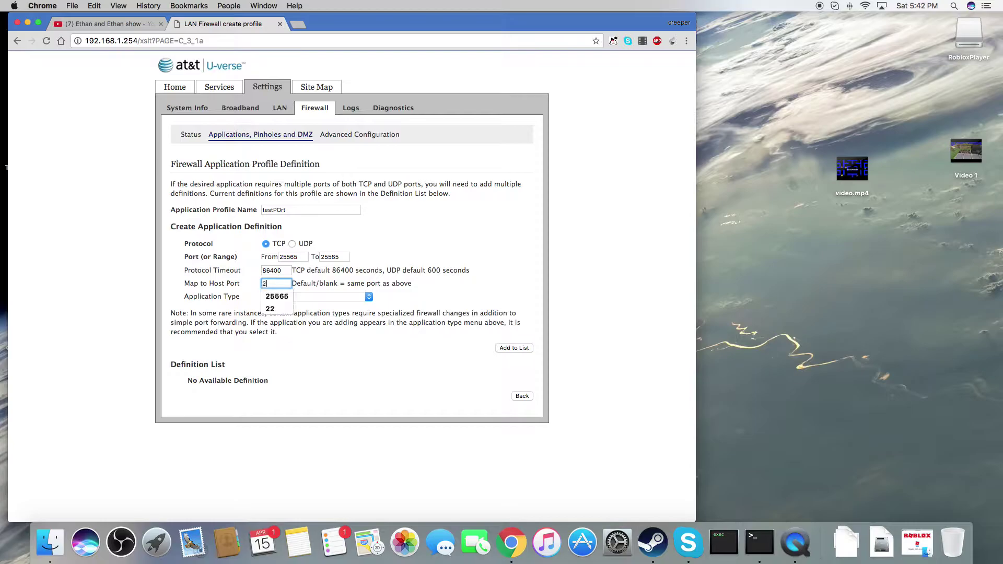
key(BackSpace)
key(BackSpace)
key(BackSpace)
text(65)
click(315, 297)
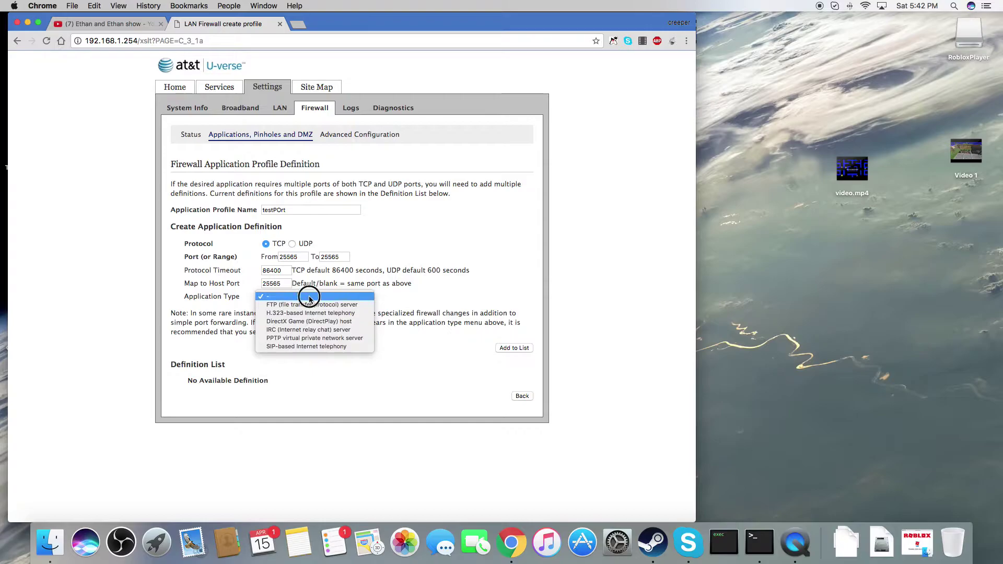
click(306, 296)
click(502, 349)
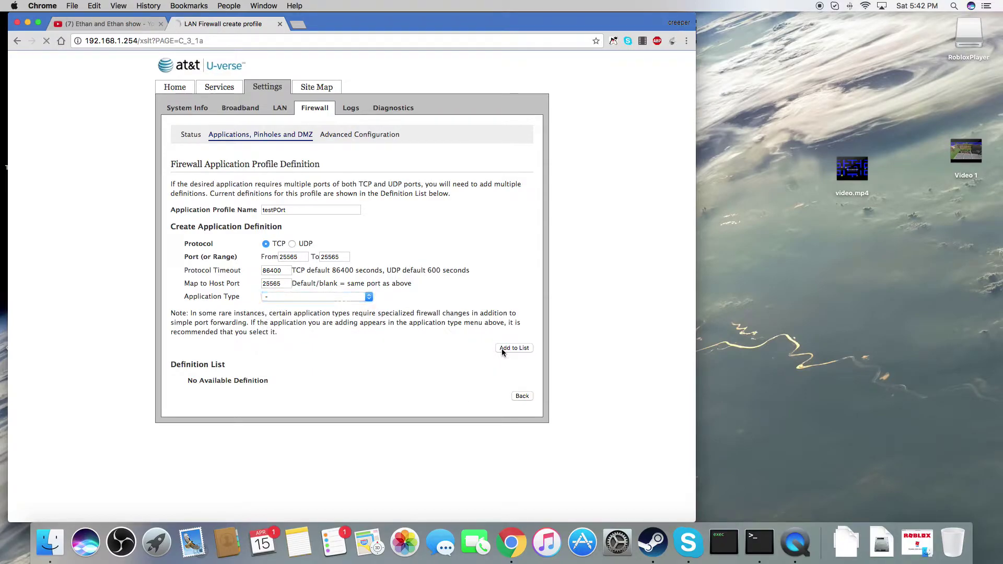
- Clear the autofilled access code and begin entering the device access code
double_click(286, 179)
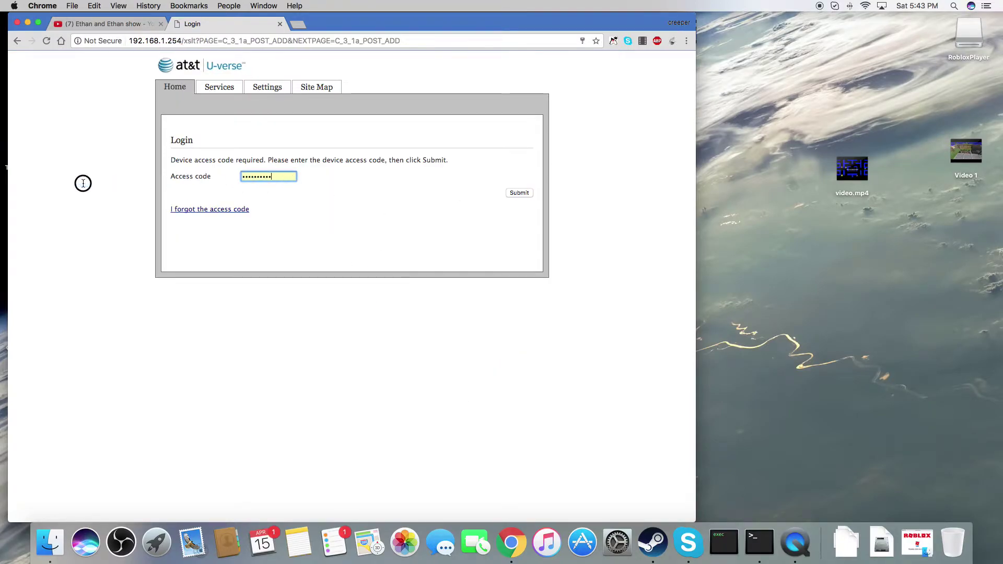
key(BackSpace)
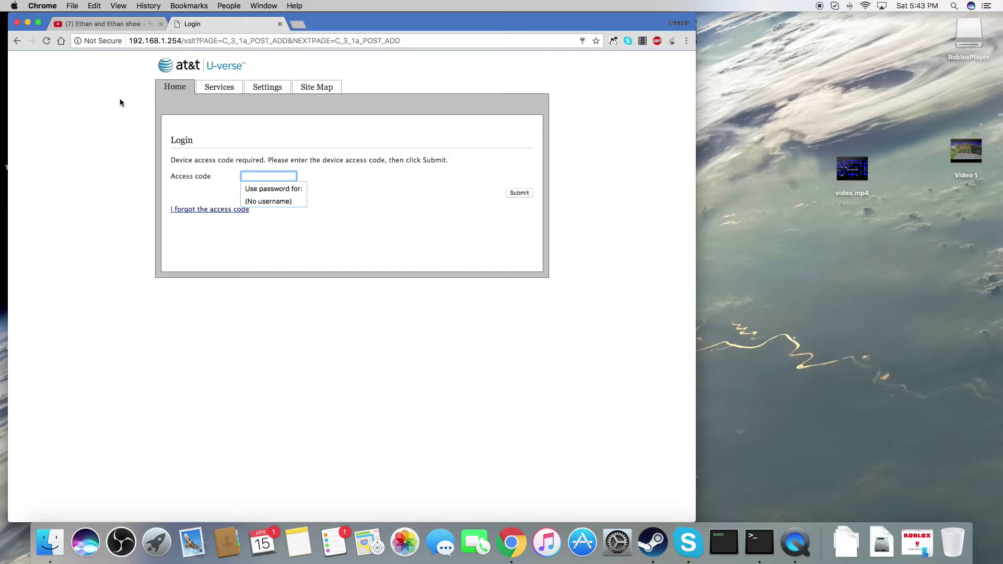
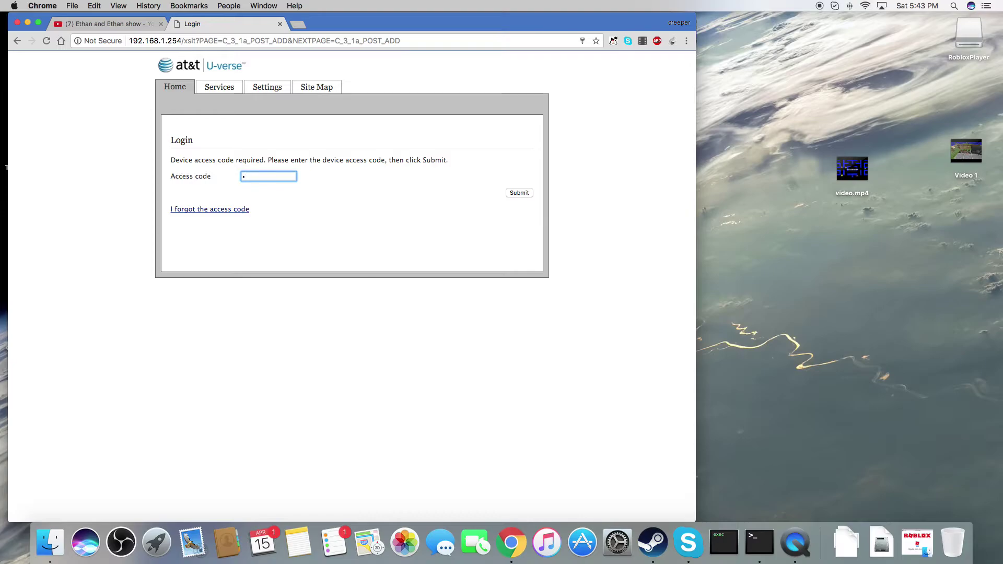
- Finish entering the device access code and submit it to log in
text(1)
click(521, 194)
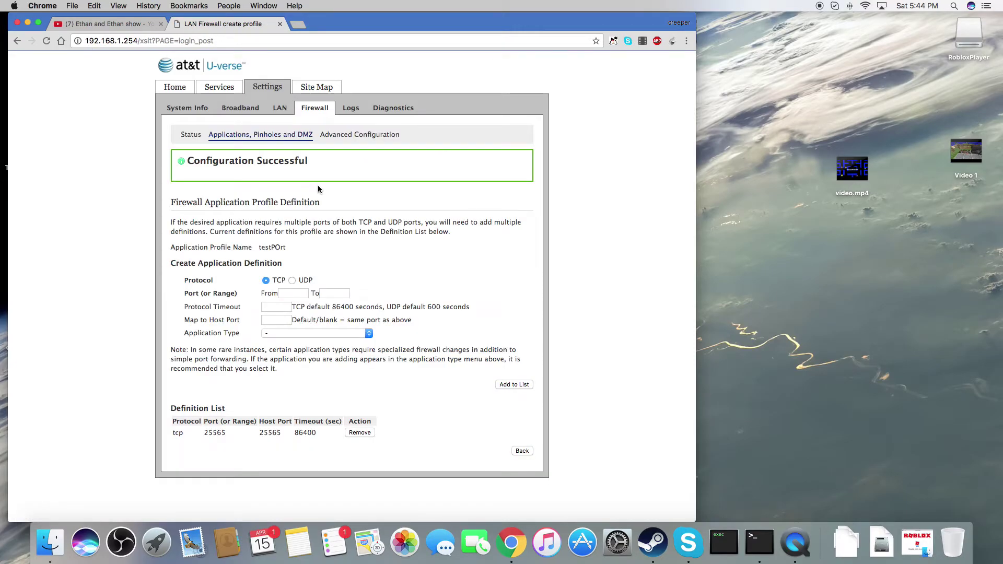
- Switch the protocol to UDP with port range 25565–25565 and a 600-second timeout
click(292, 281)
click(293, 293)
text(25565)
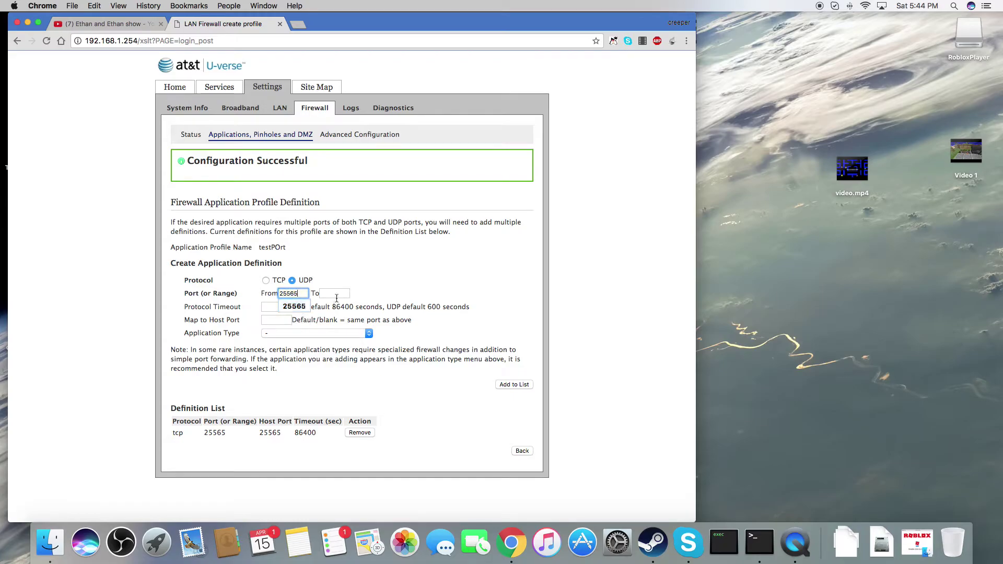
click(334, 294)
text(25565)
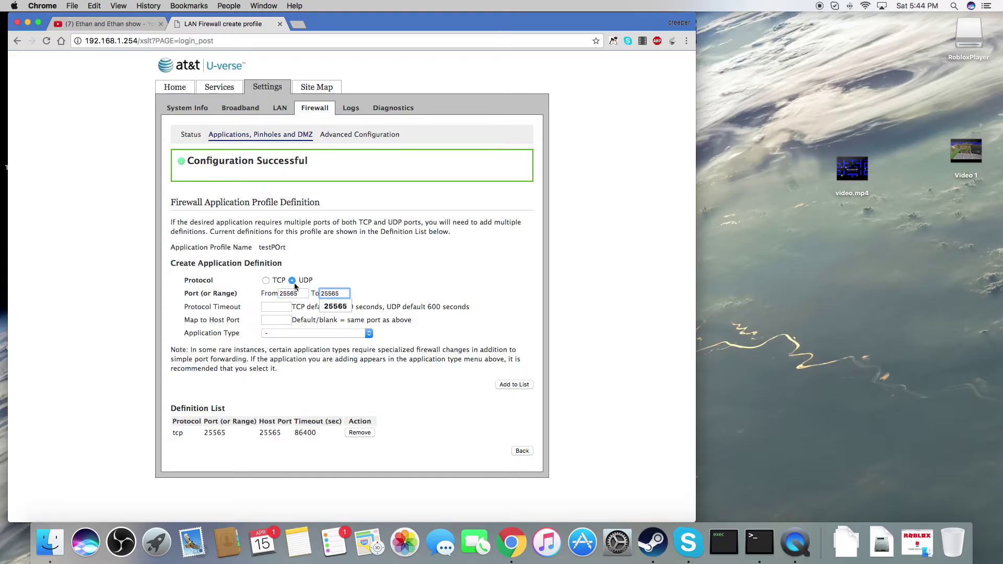
click(280, 307)
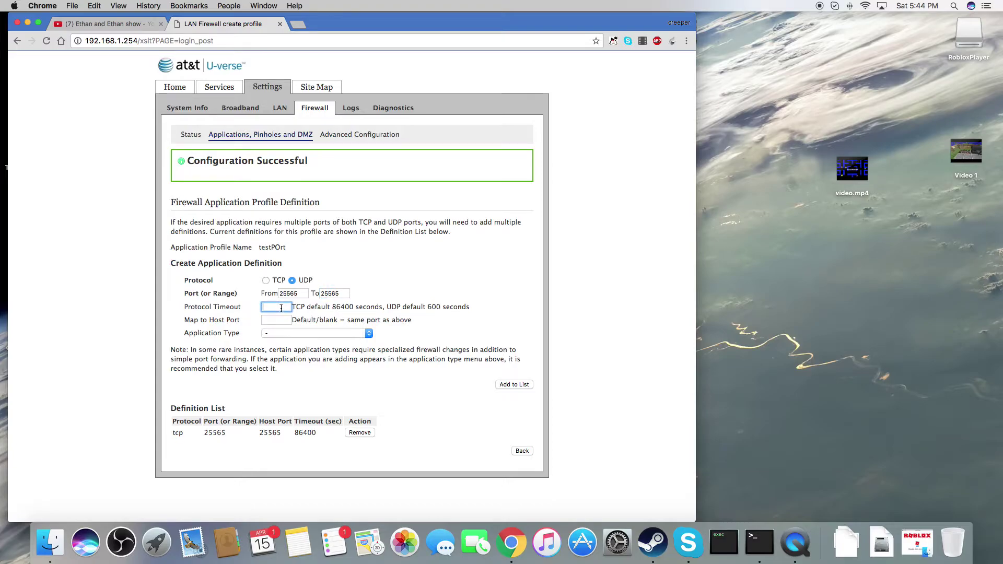
text(600)
click(322, 318)
- Map host port 25565, add the UDP definition to the list, and return to the pinholes page
click(276, 320)
text(25565)
click(329, 403)
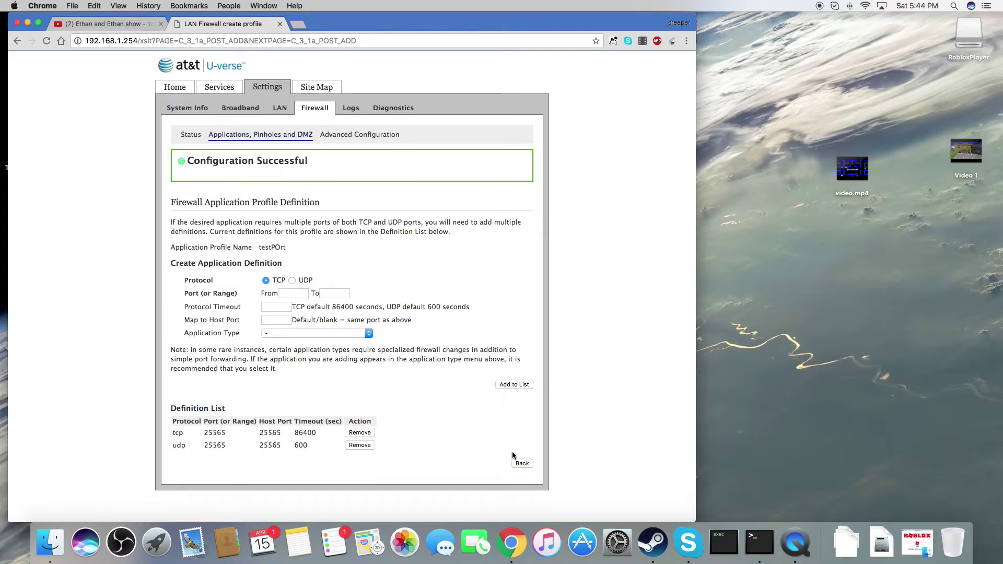
click(519, 465)
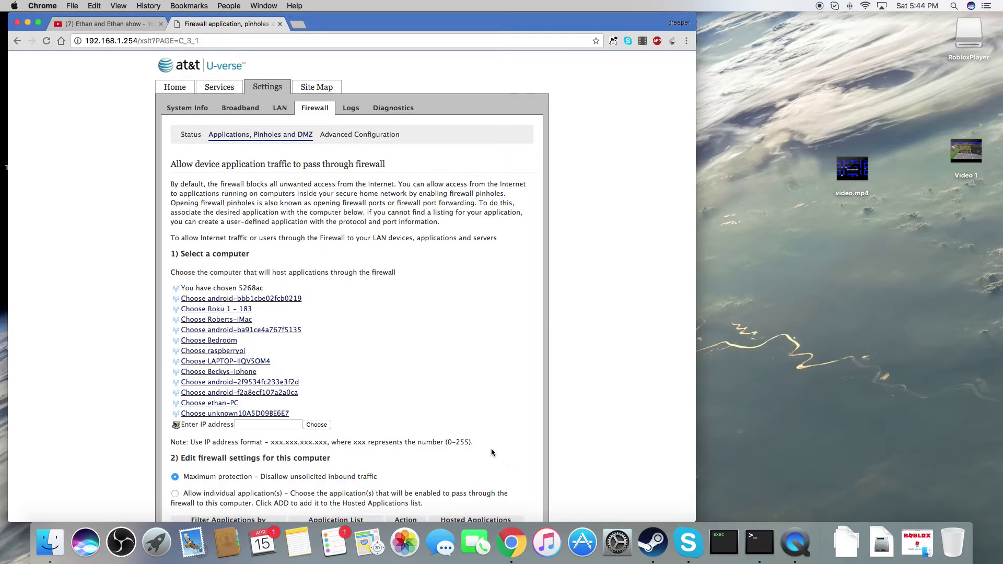
- Change 5268ac's firewall setting from maximum protection to 'Allow individual application(s)'
scroll(250, 361, down, 3)
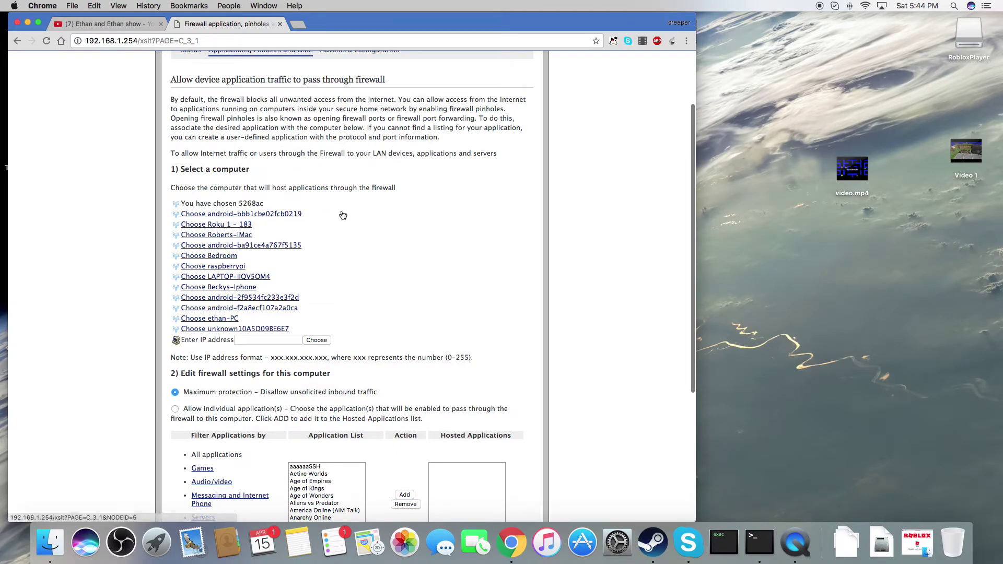
click(175, 409)
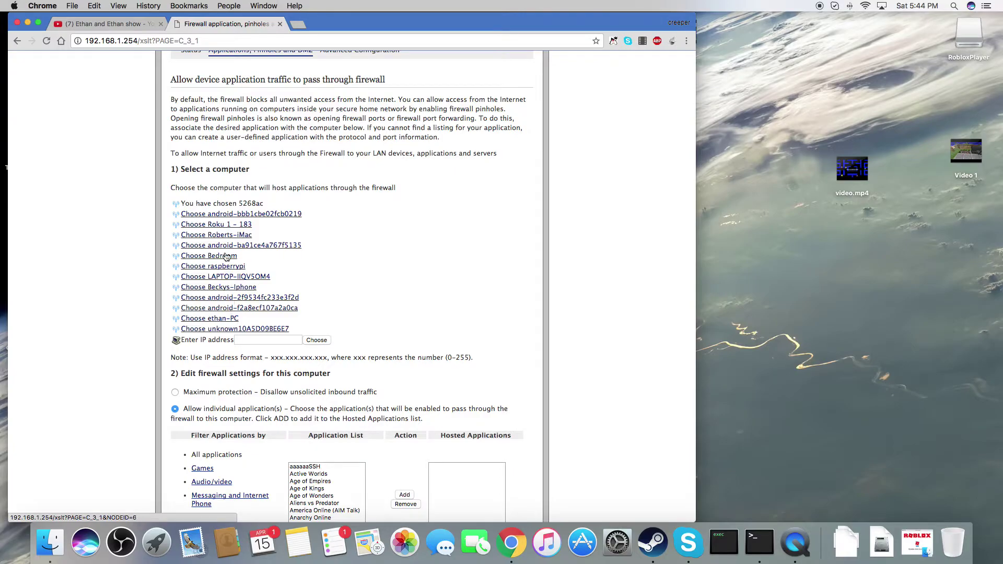
click(12, 6)
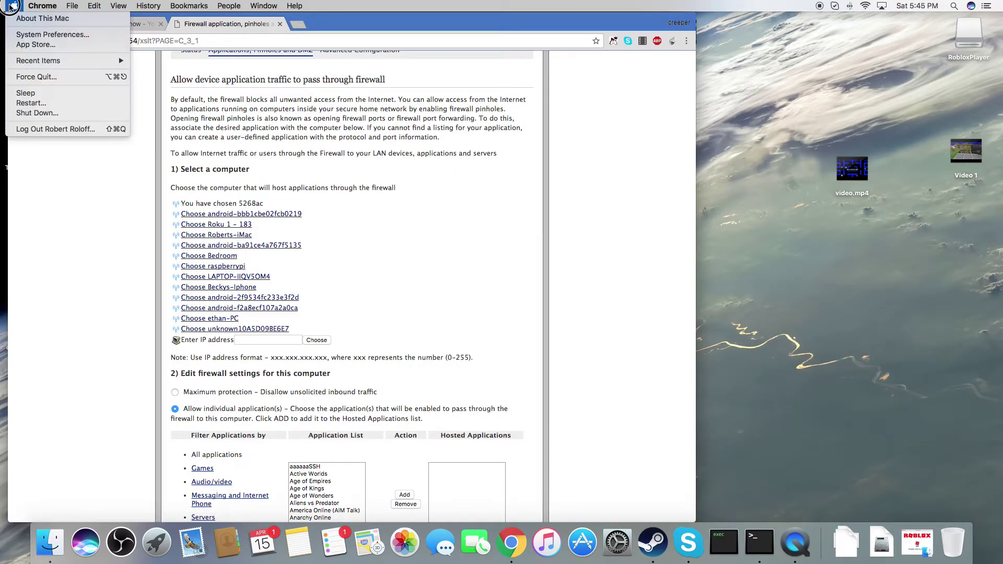
mouse_move(43, 6)
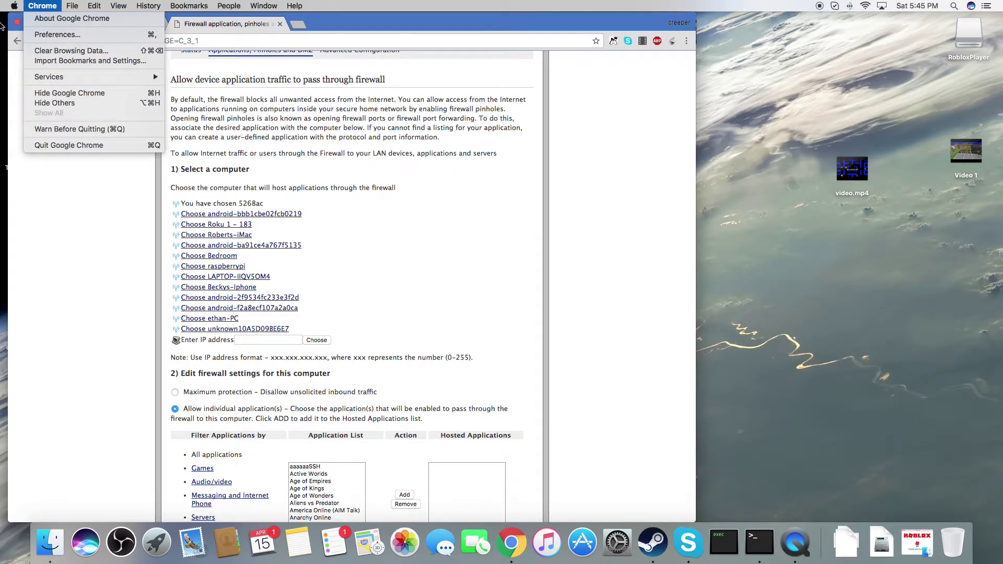
click(13, 6)
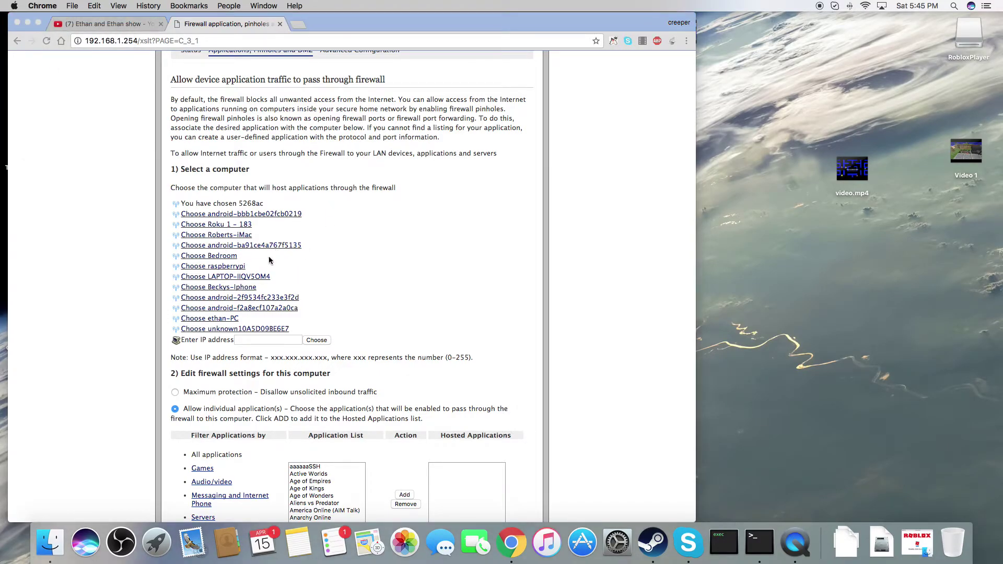
click(457, 115)
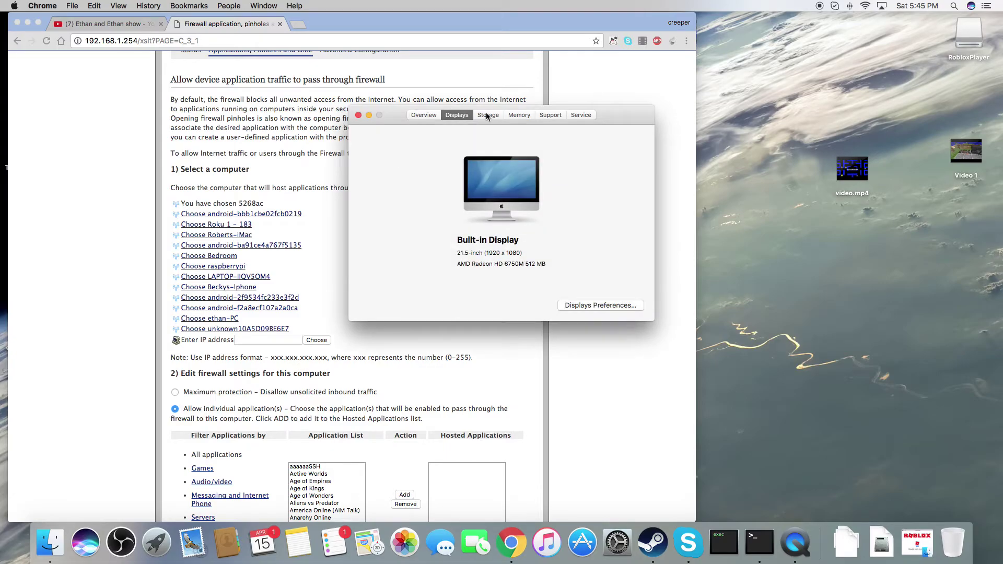
click(521, 114)
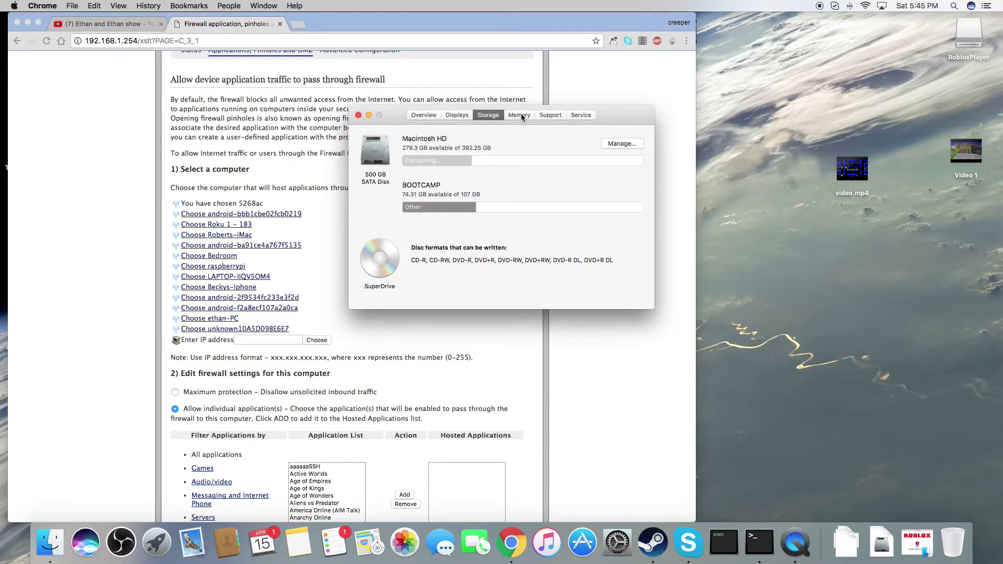
click(358, 115)
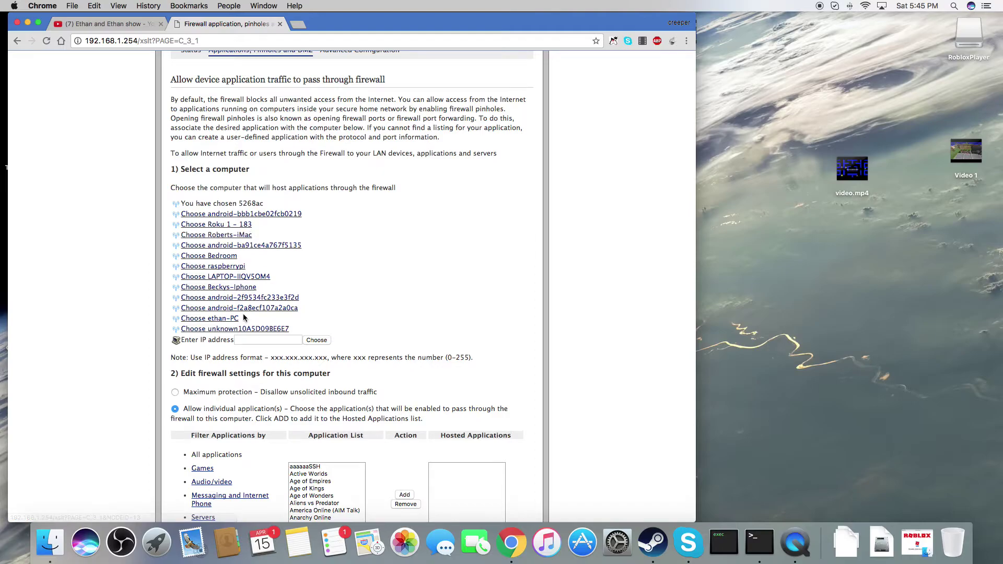
- Choose Roberts-iMac as the host computer and allow individual applications for it
click(245, 341)
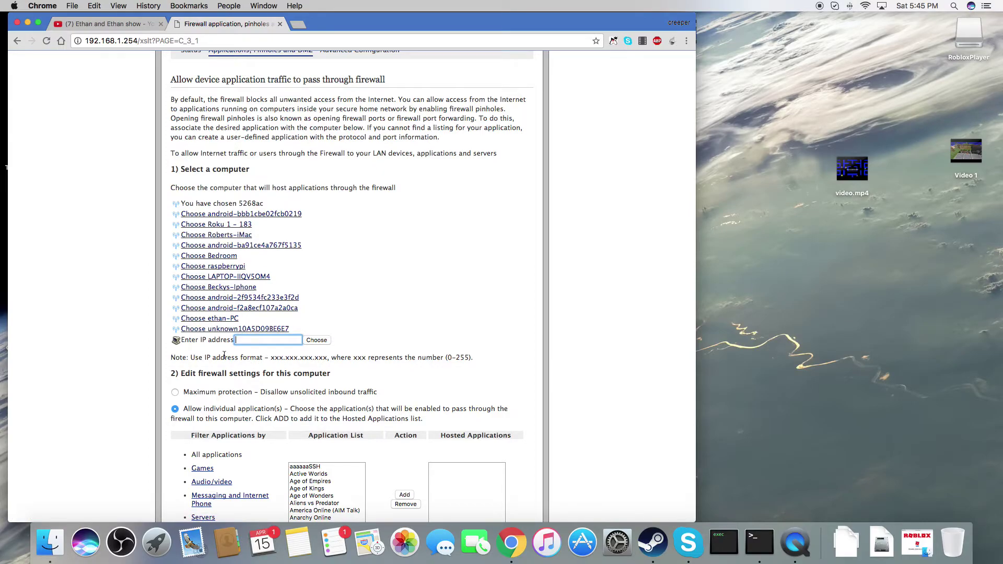
click(217, 234)
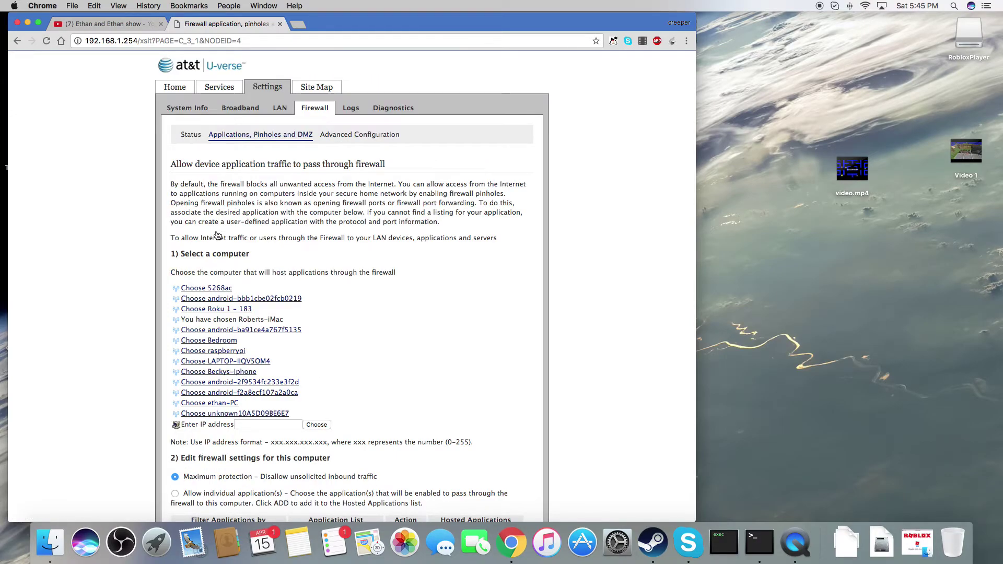
scroll(179, 347, down, 5)
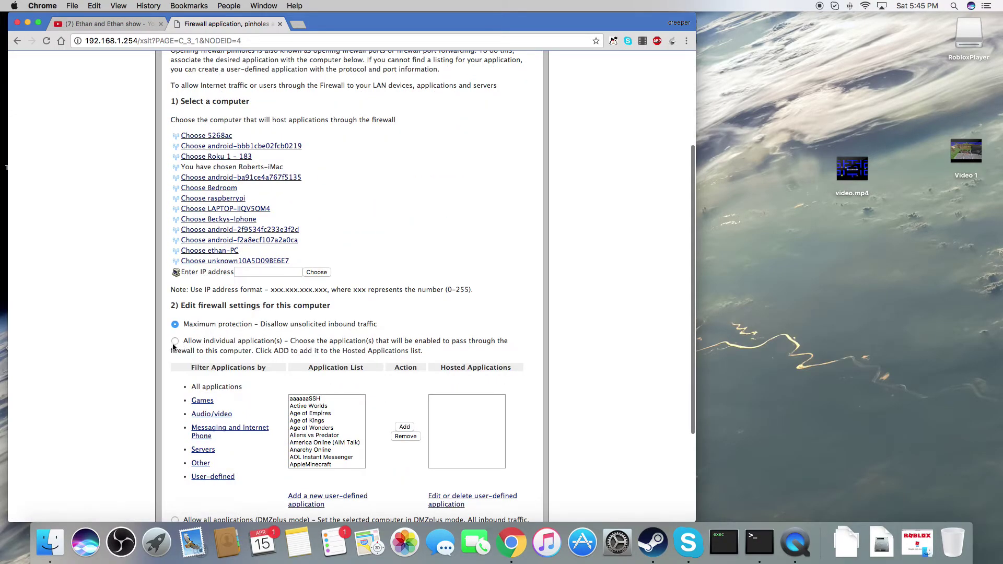
click(175, 341)
- Find and select testPOrt in the Application List
scroll(347, 441, down, 3)
scroll(332, 449, up, 6)
scroll(435, 422, down, 1)
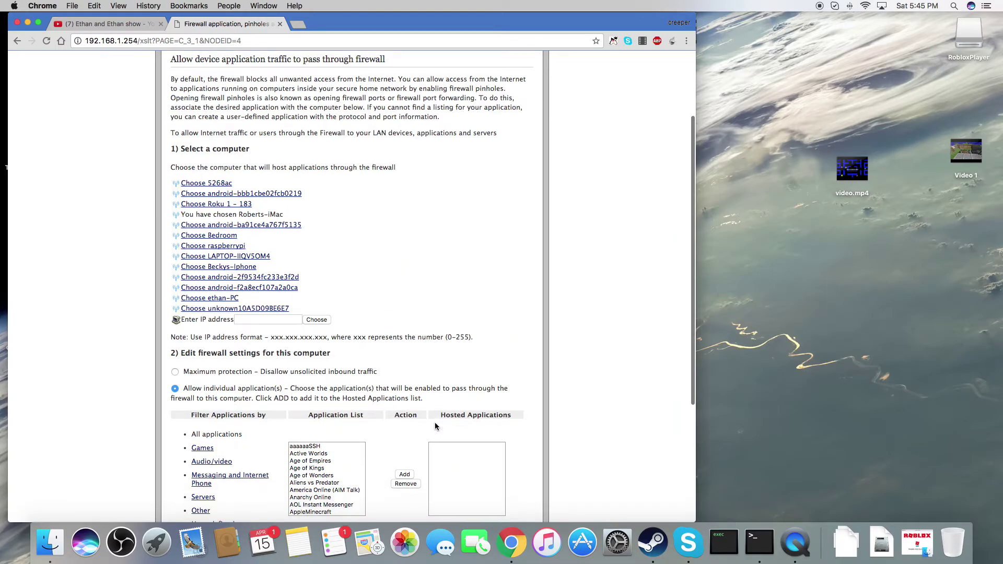
scroll(308, 457, down, 10)
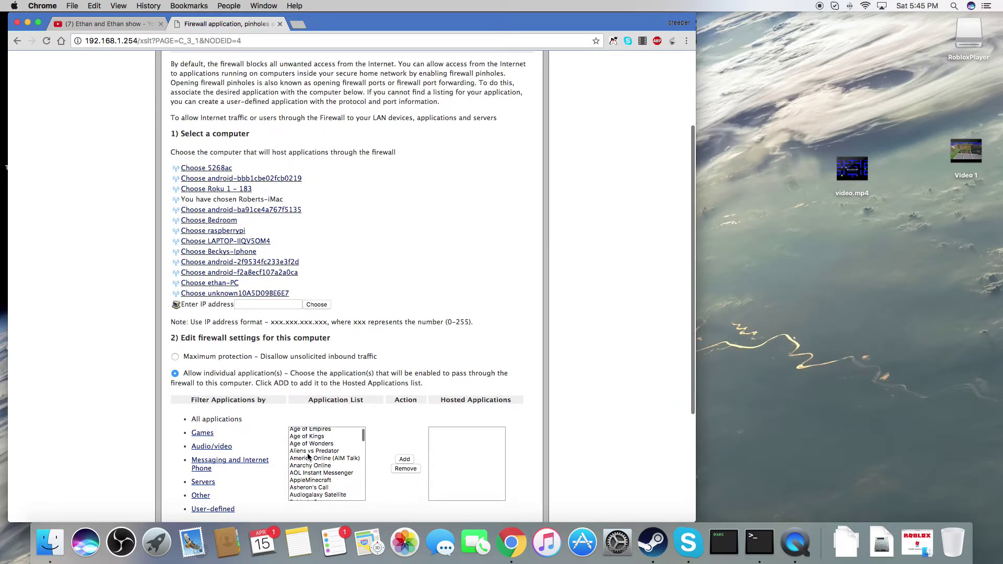
scroll(309, 459, down, 6)
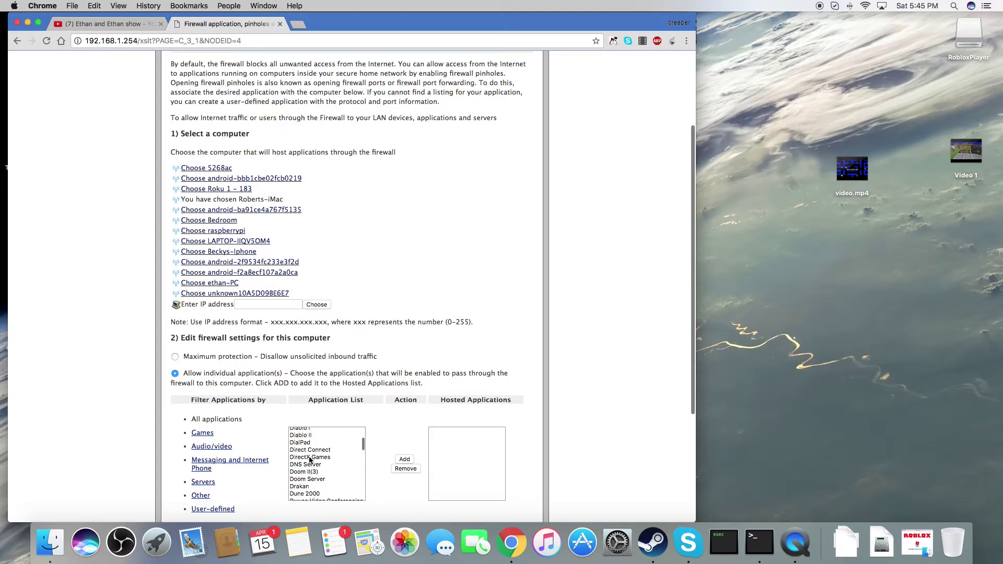
scroll(310, 459, down, 15)
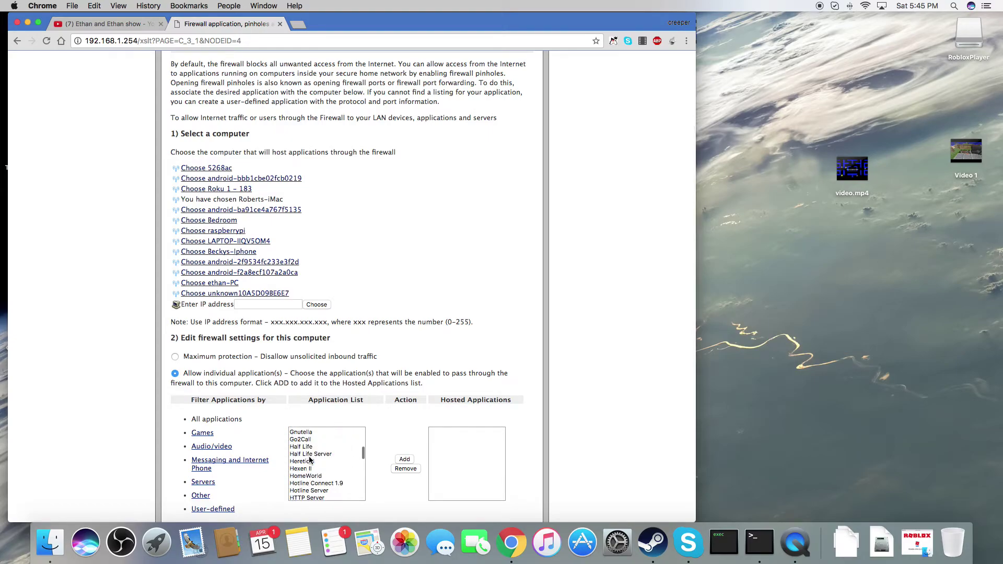
scroll(309, 459, down, 10)
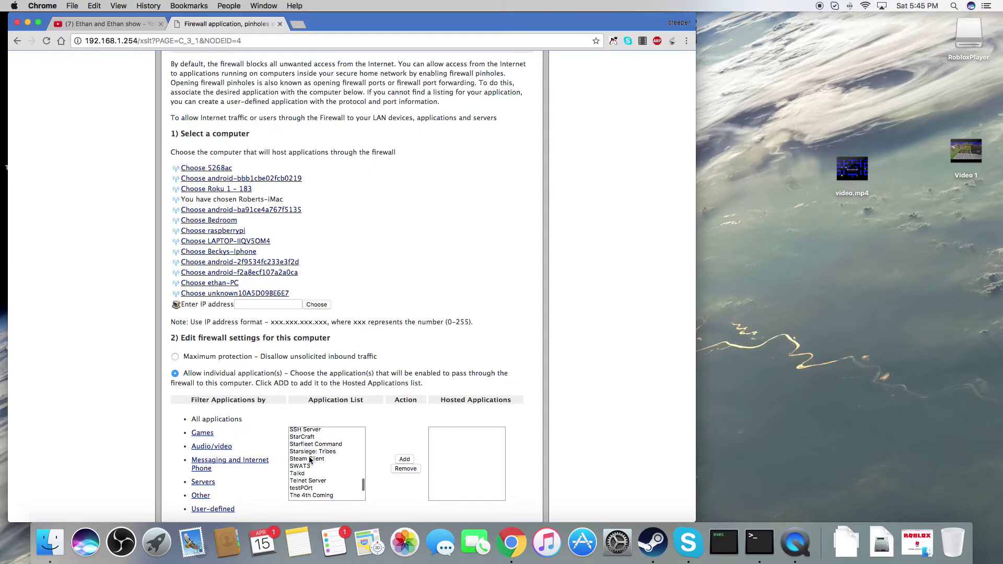
scroll(309, 459, up, 1)
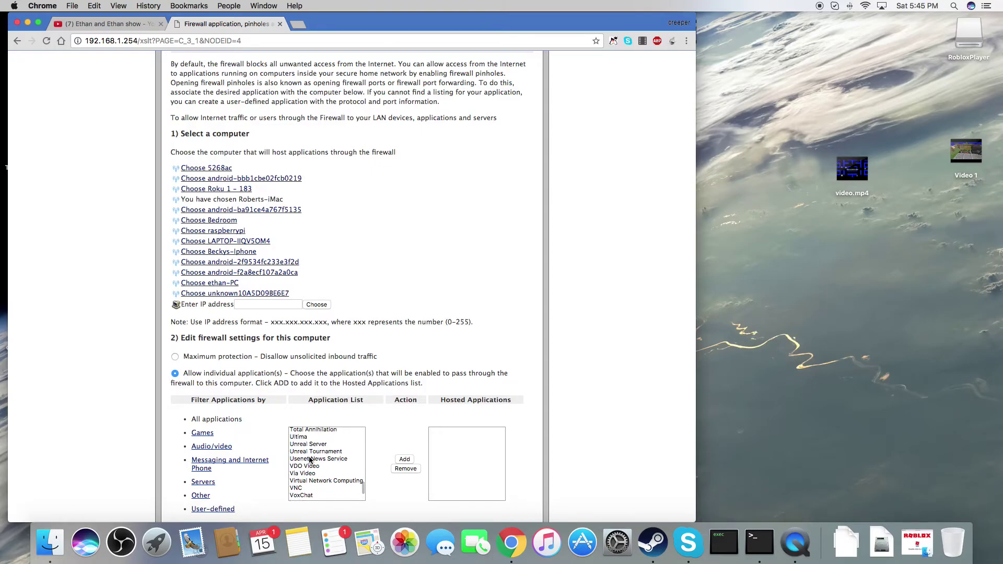
scroll(310, 459, up, 3)
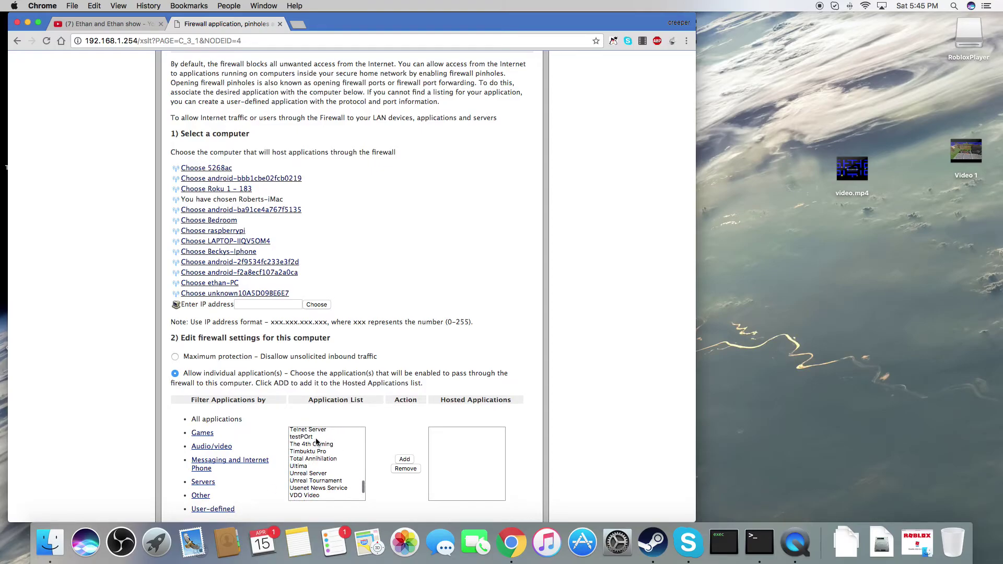
click(315, 437)
- Add testPOrt to Roberts-iMac's hosted applications and highlight the resulting conflict message
click(404, 459)
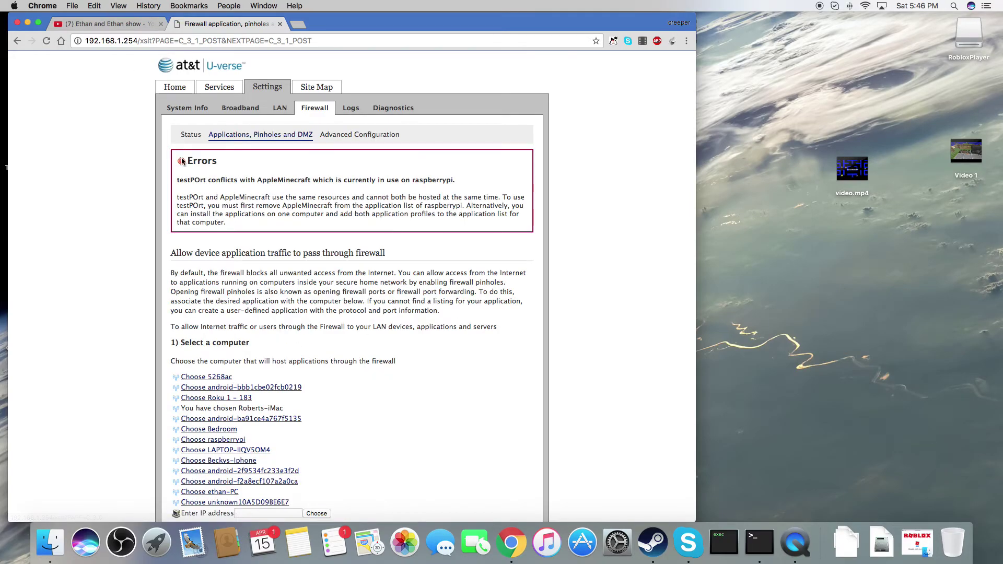
drag(365, 173, 96, 181)
click(96, 180)
- Save the firewall settings for Roberts-iMac
scroll(316, 355, down, 3)
scroll(318, 378, down, 8)
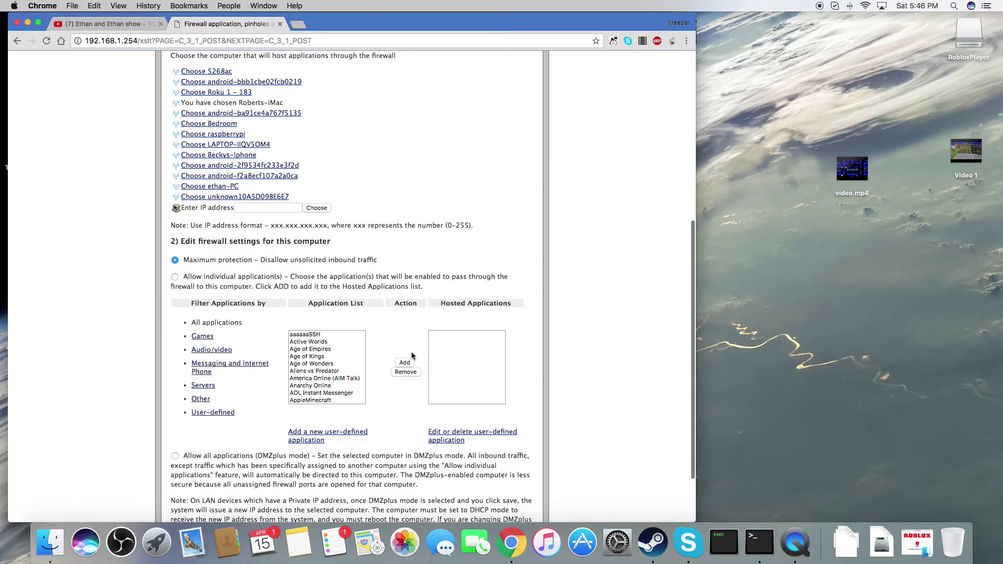
scroll(451, 340, down, 1)
scroll(458, 334, down, 3)
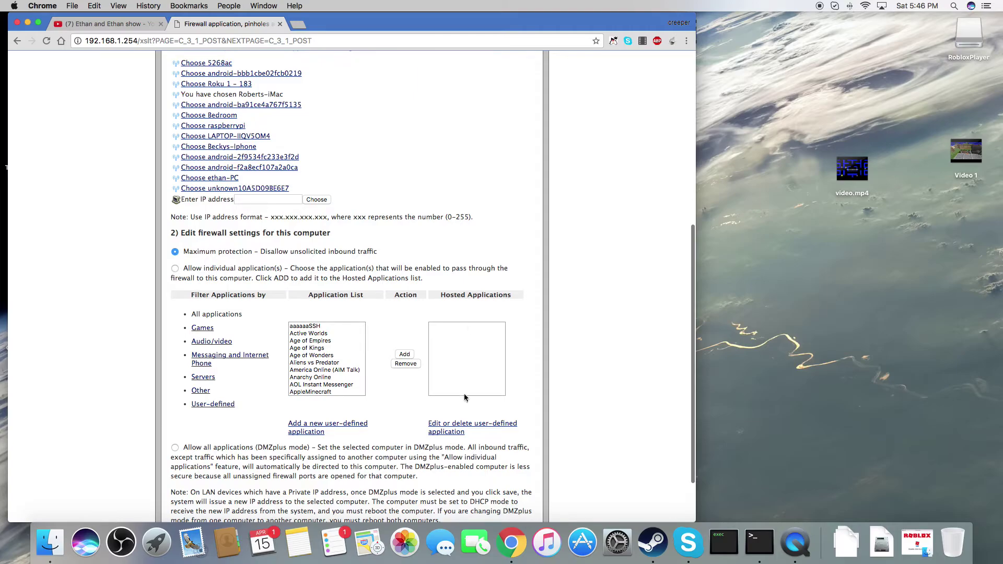
click(522, 475)
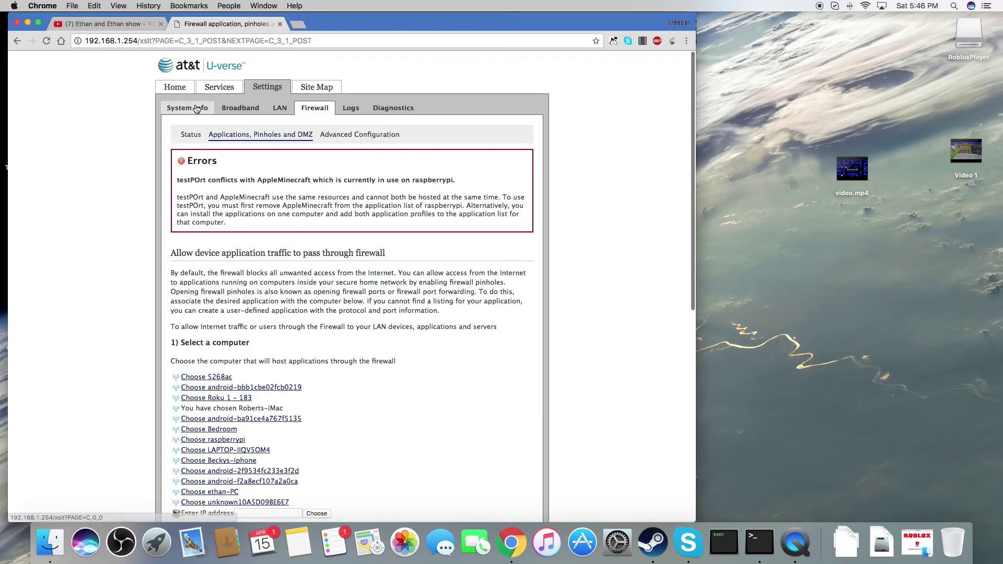
drag(175, 134, 535, 130)
click(521, 173)
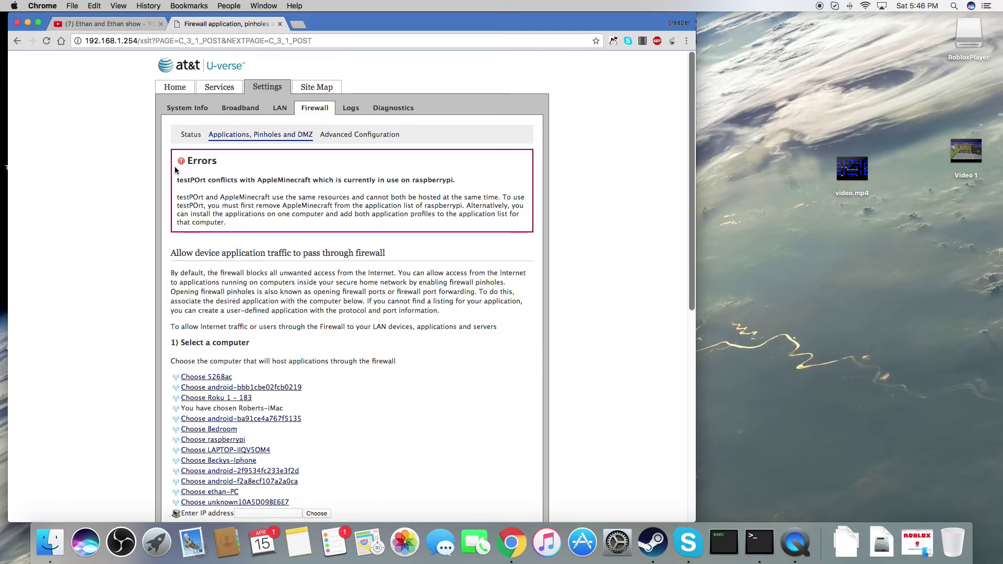
- Highlight the error explaining testPOrt conflicts with AppleMinecraft on raspberrypi
drag(456, 179, 115, 176)
drag(179, 197, 330, 241)
click(399, 262)
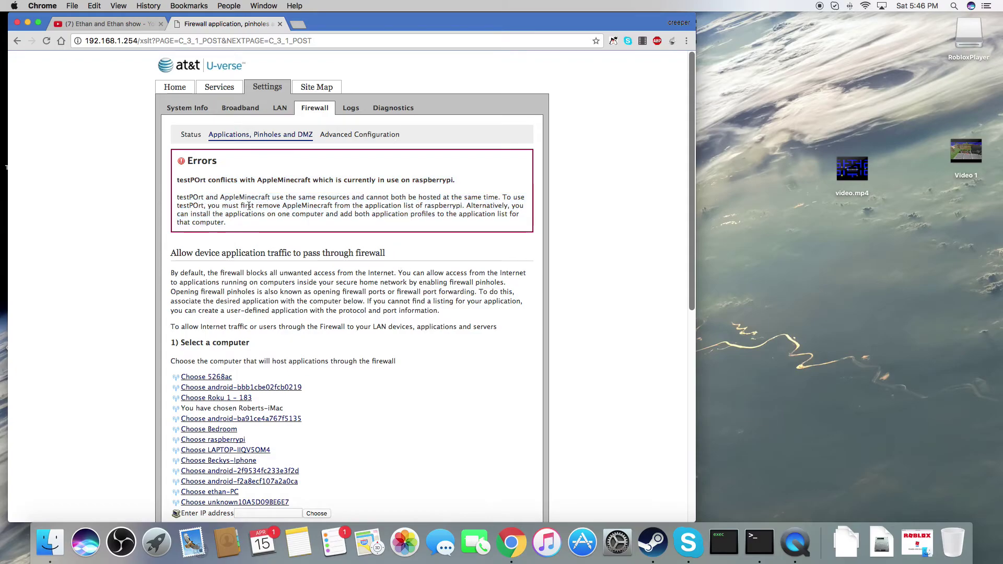
drag(179, 195, 305, 233)
click(514, 230)
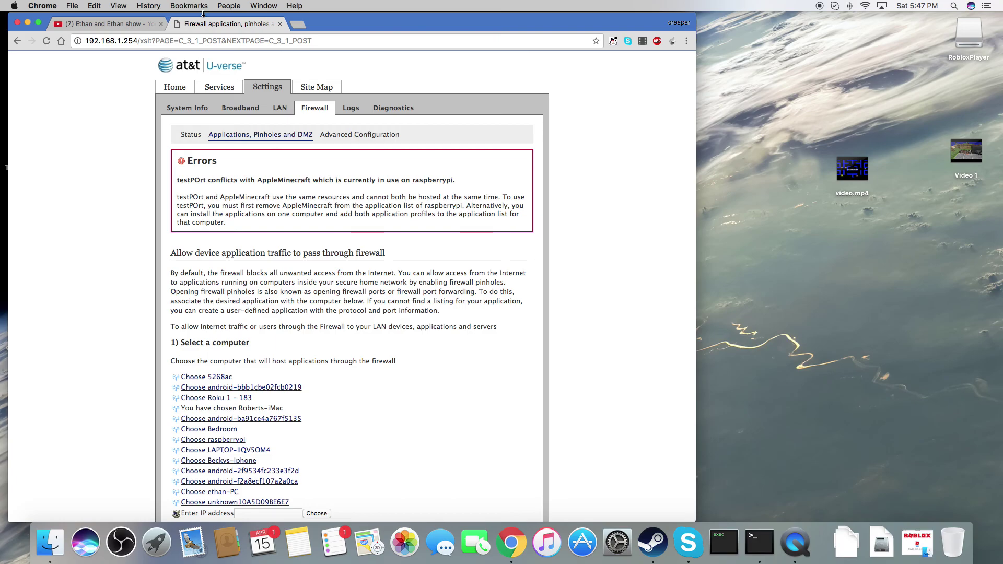
- Close the gateway firewall tab and the remaining YouTube Chrome window, returning to the macOS desktop
click(280, 24)
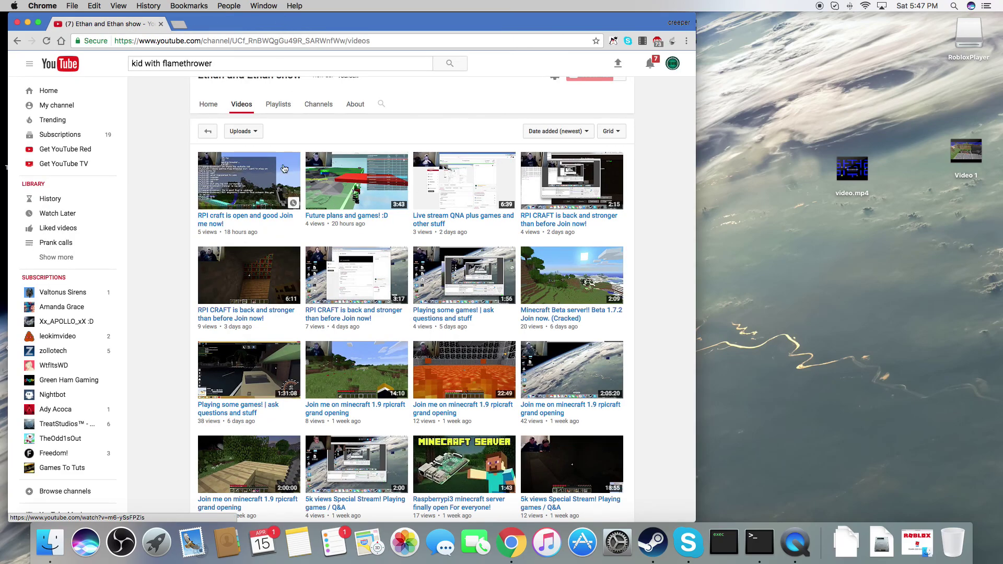
click(17, 23)
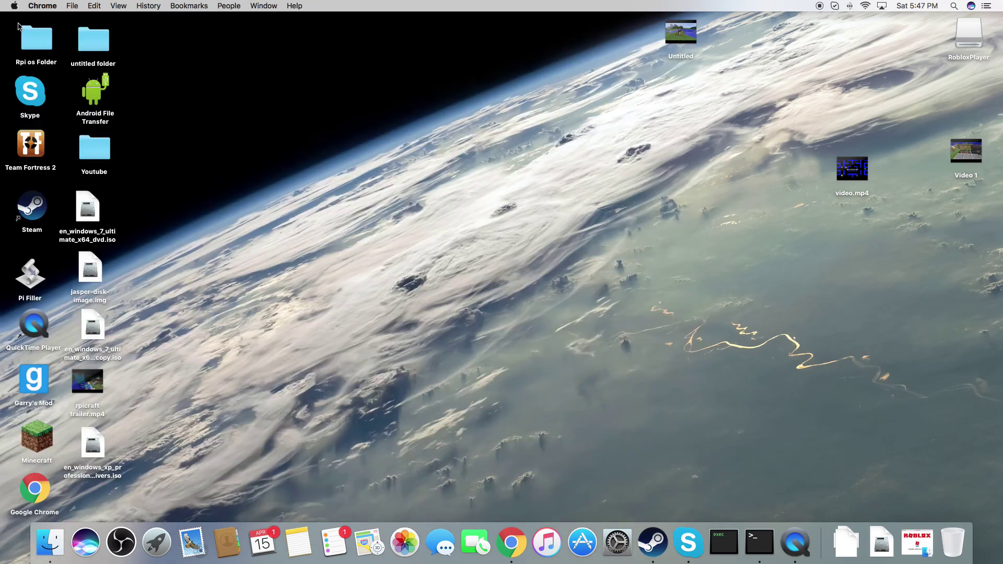
click(72, 6)
key(super+q)
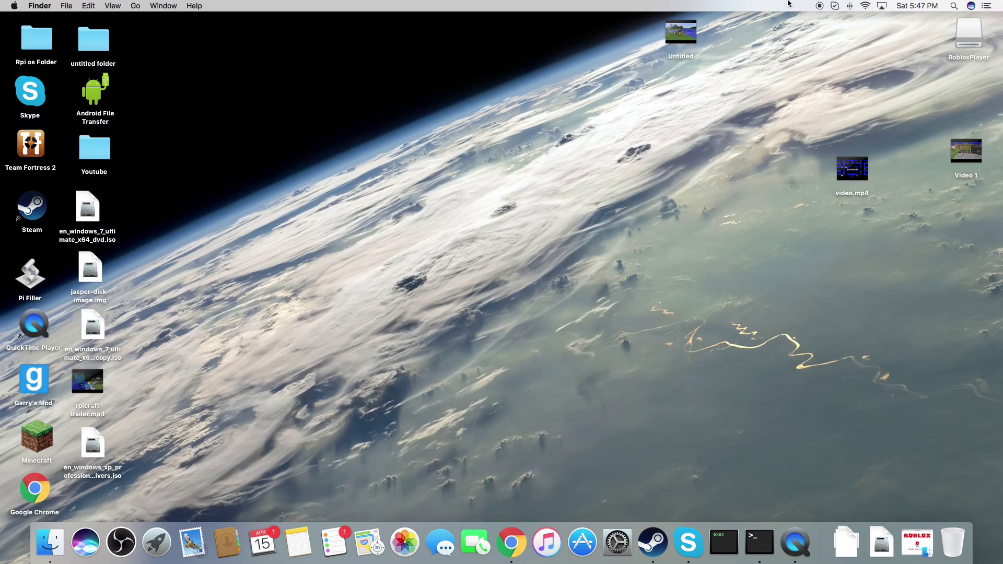